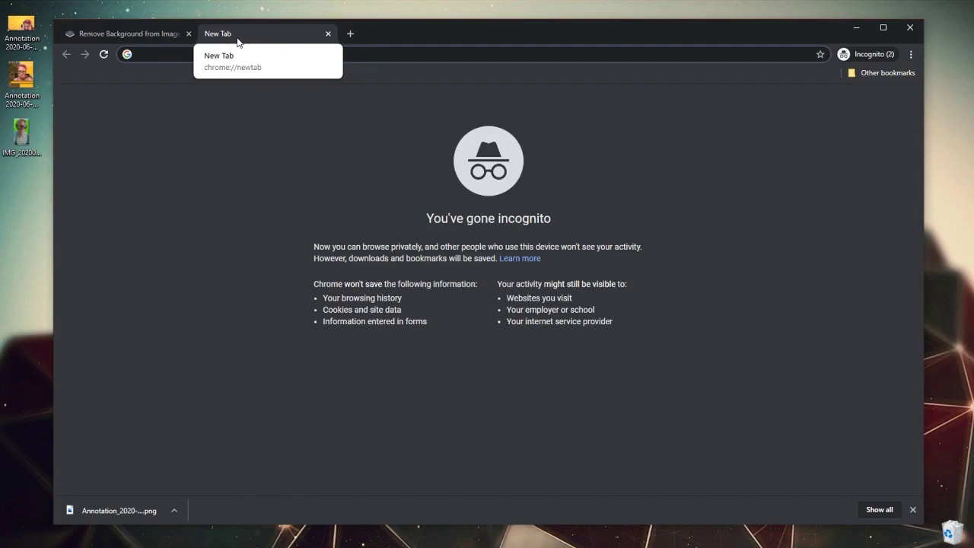
Step: Search Google for 'pixlr', go to Pixlr.com and launch the Advanced Pixlr E editor
type("pixlr")
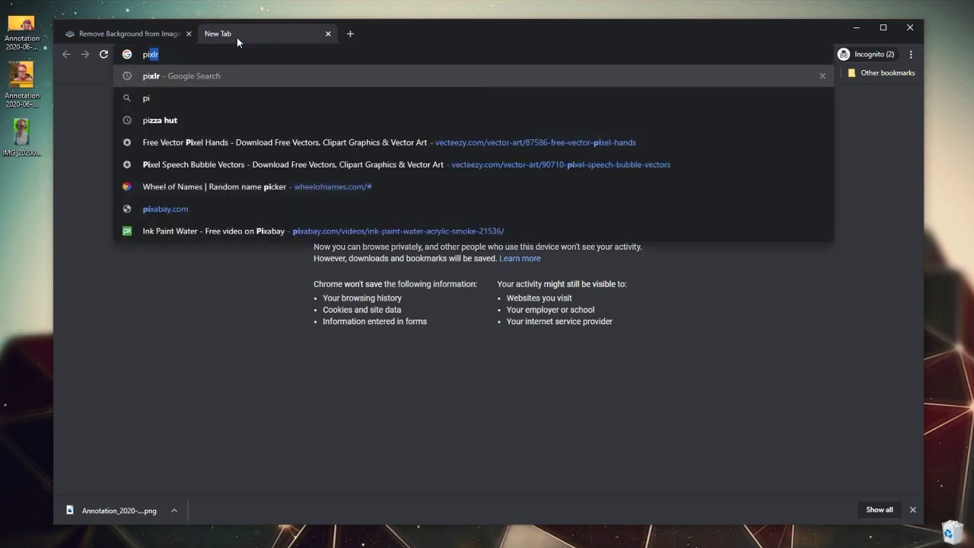
key("Return")
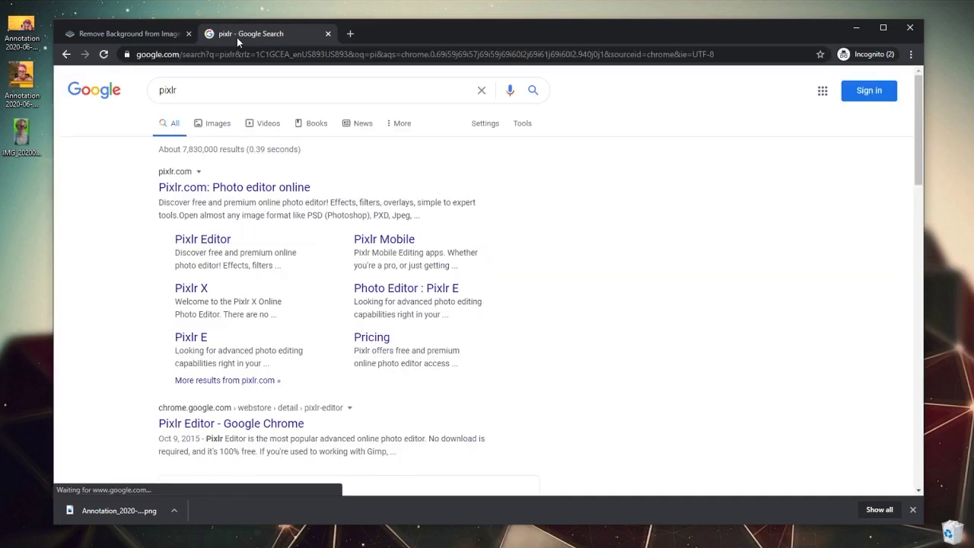
left_click(240, 188)
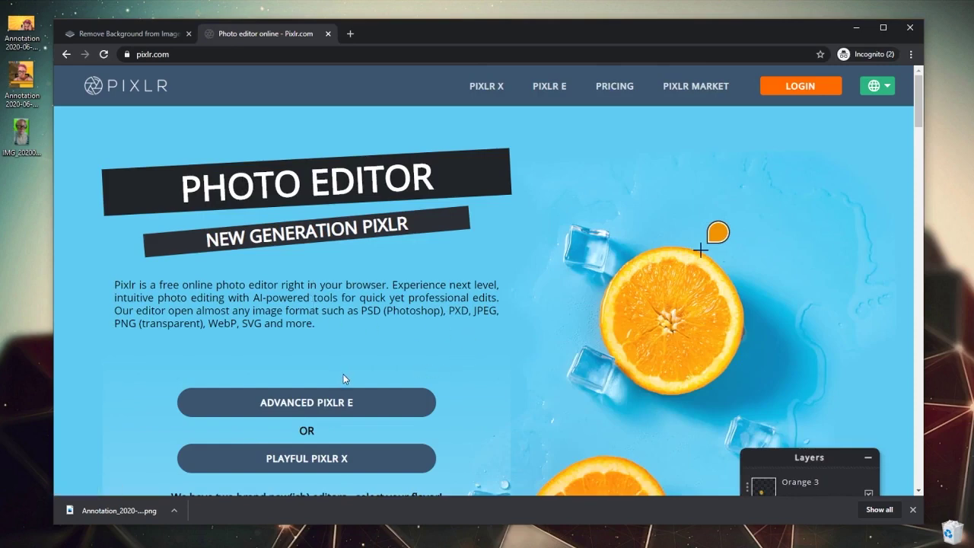
left_click(307, 402)
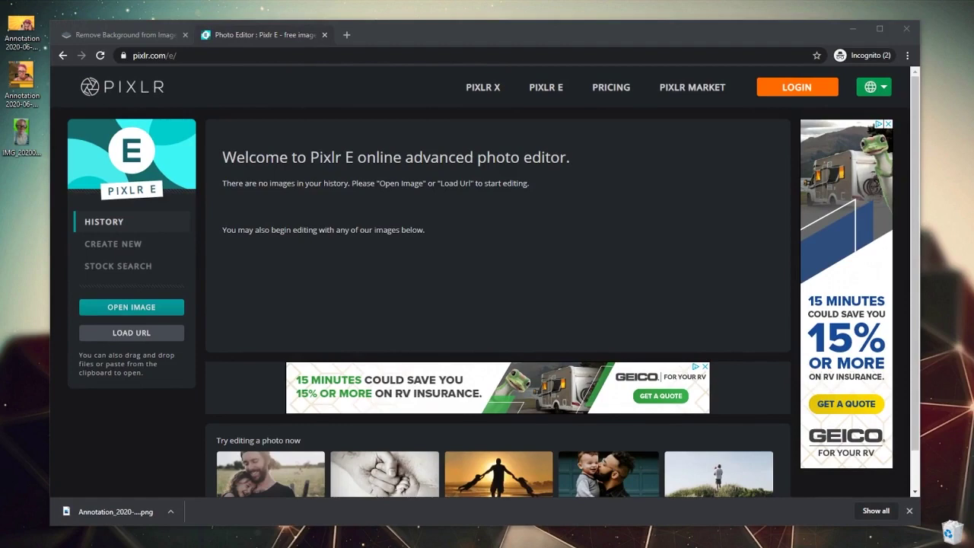
Step: Open the transparent glasses face PNG and set the Crop tool to a 1:1 ratio
left_click_drag(21, 30, 461, 269)
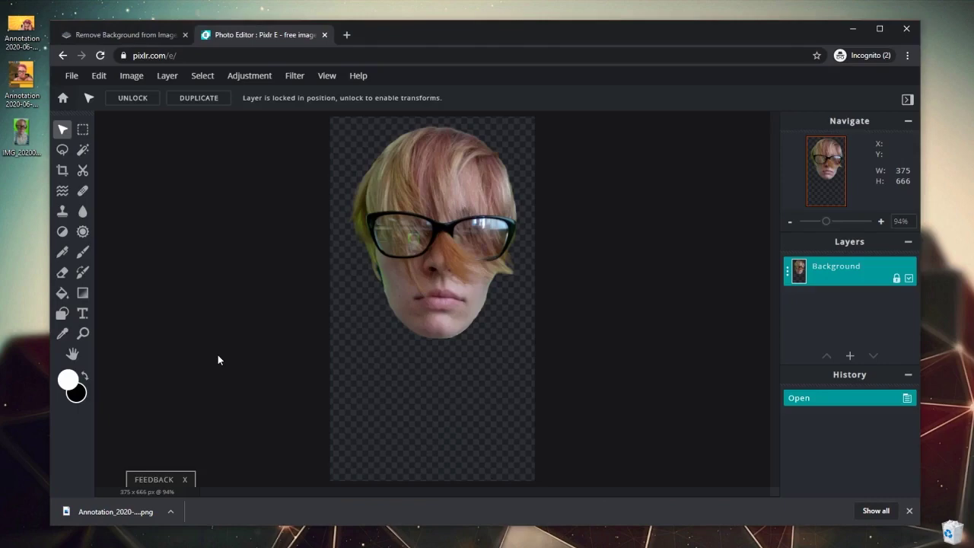
left_click(909, 511)
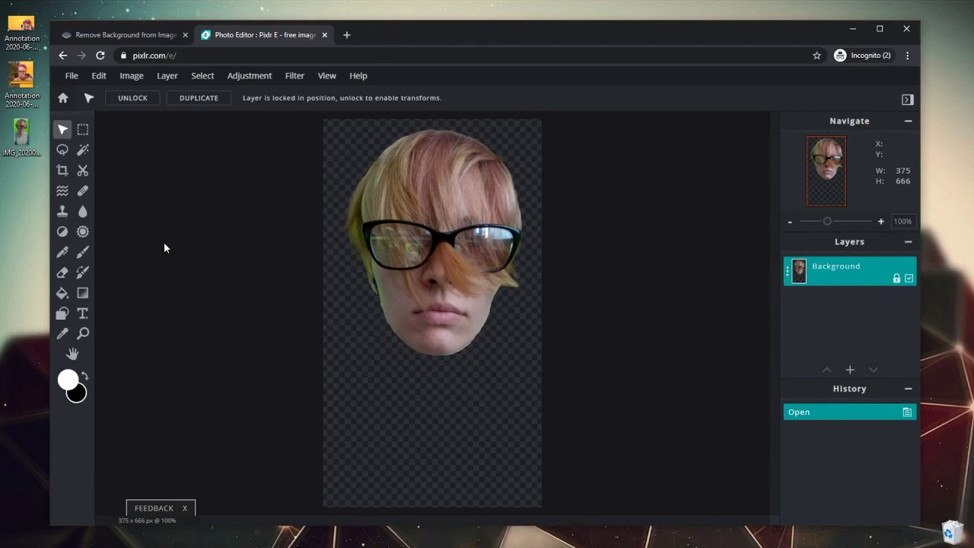
left_click(62, 172)
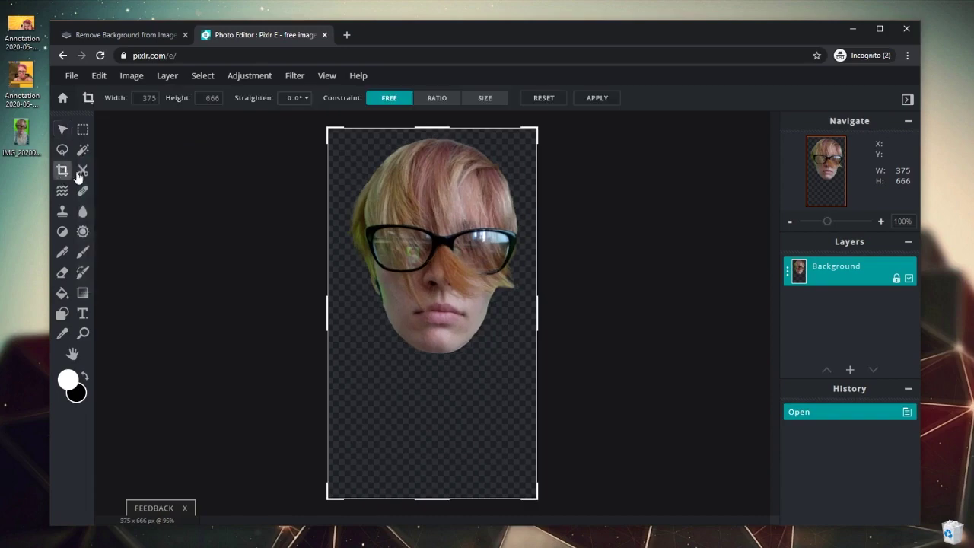
double_click(148, 99)
double_click(217, 100)
left_click(435, 98)
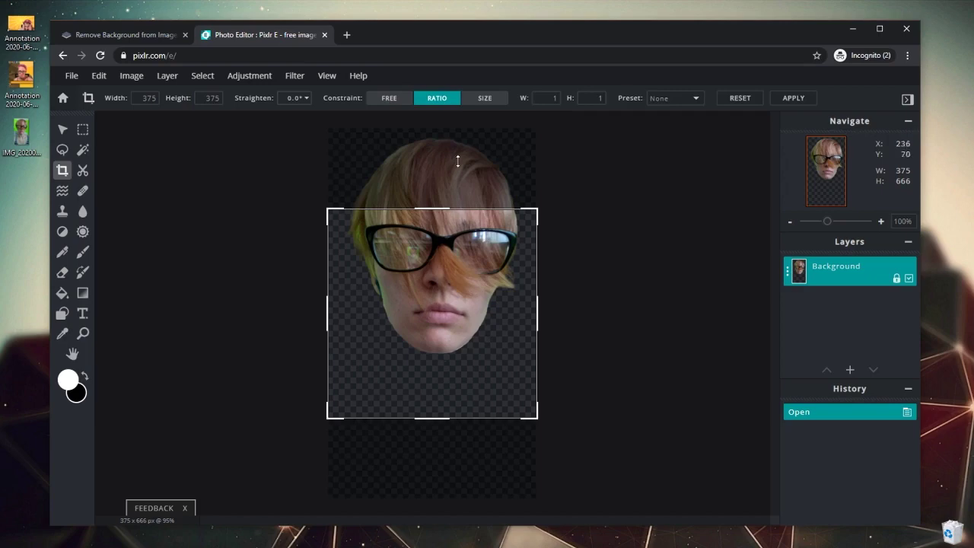
double_click(552, 98)
Step: Position and shrink the square crop over the face to 313×313 and apply it
left_click_drag(431, 327, 432, 271)
left_click_drag(364, 314, 361, 311)
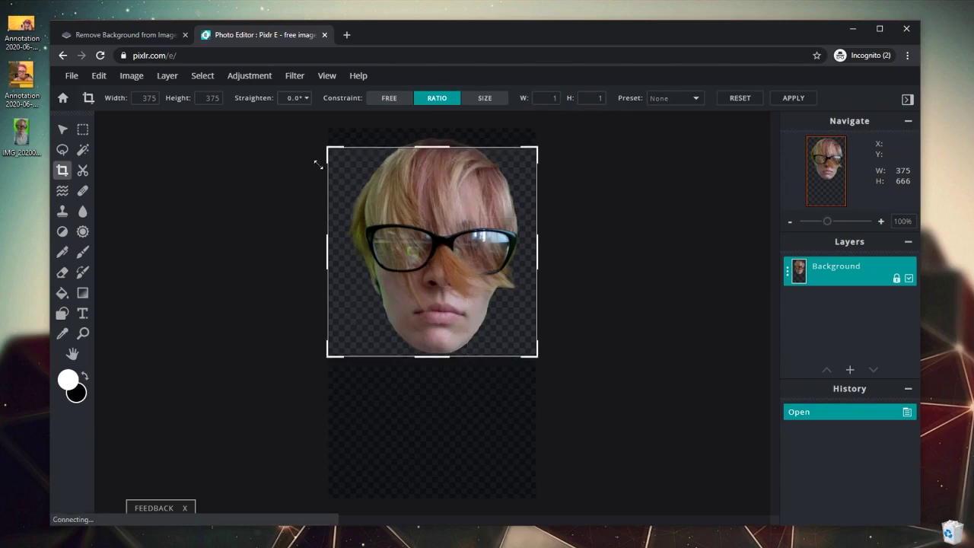
left_click_drag(328, 149, 344, 164)
left_click_drag(534, 167, 522, 177)
left_click_drag(343, 177, 346, 181)
left_click_drag(393, 262, 393, 260)
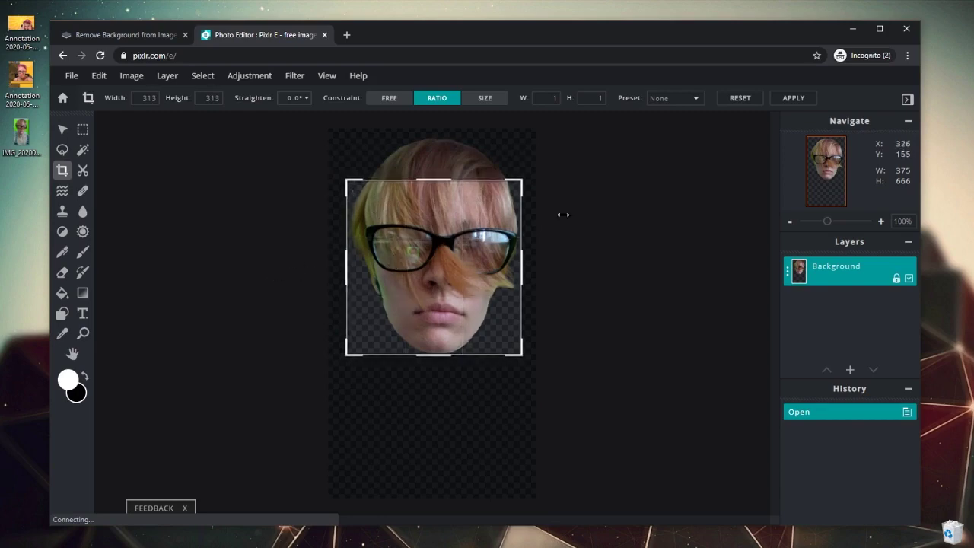
left_click(792, 98)
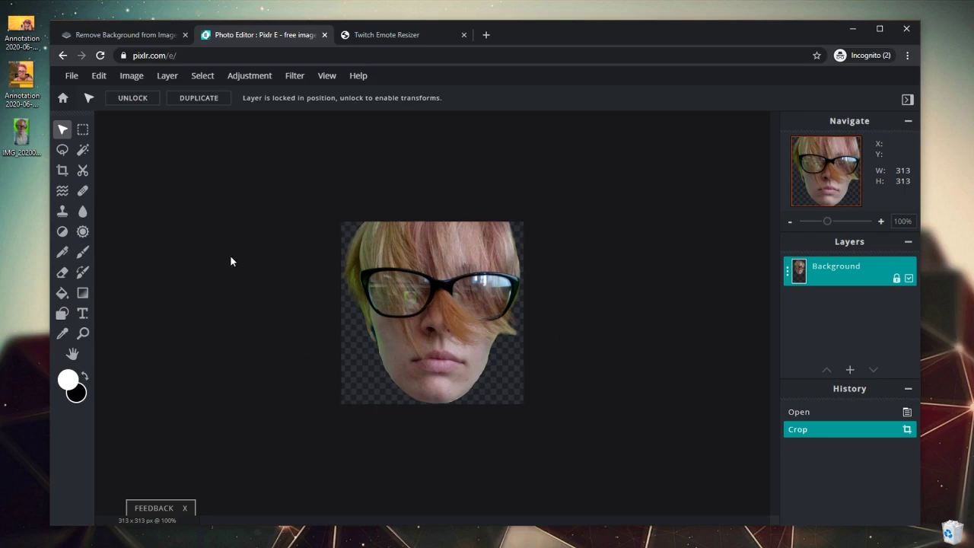
Step: Save the cropped image as a PNG named 'Mishu glases no background'
left_click(71, 79)
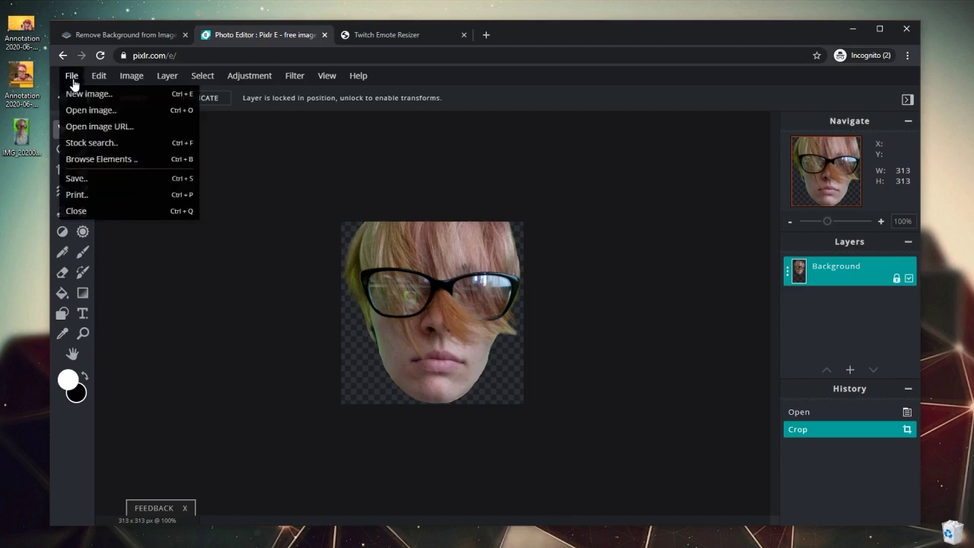
left_click(89, 180)
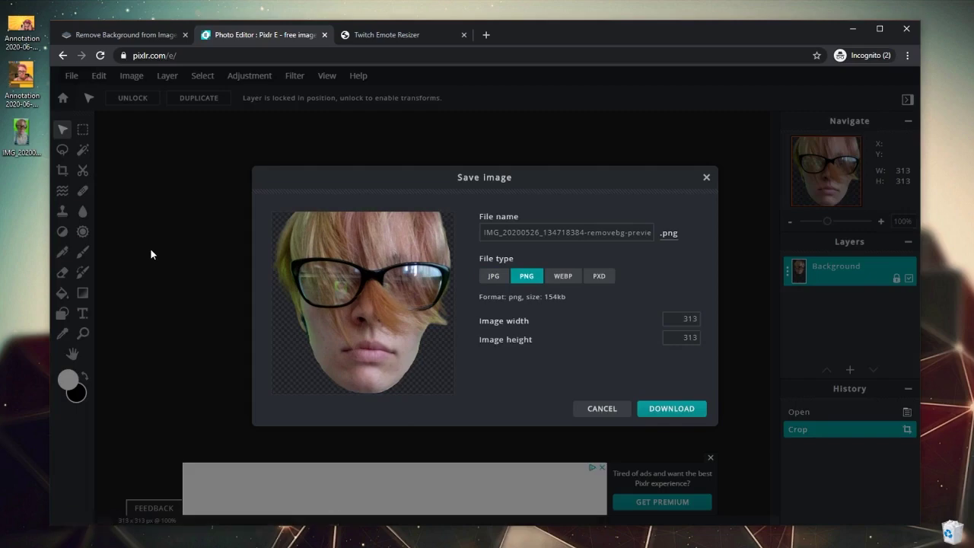
left_click_drag(485, 232, 662, 228)
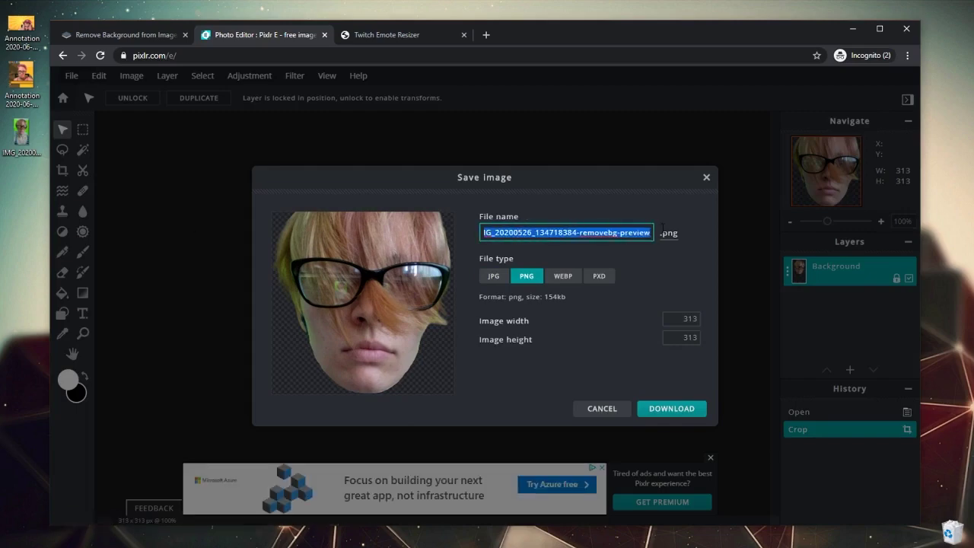
type("Mishu glases no background")
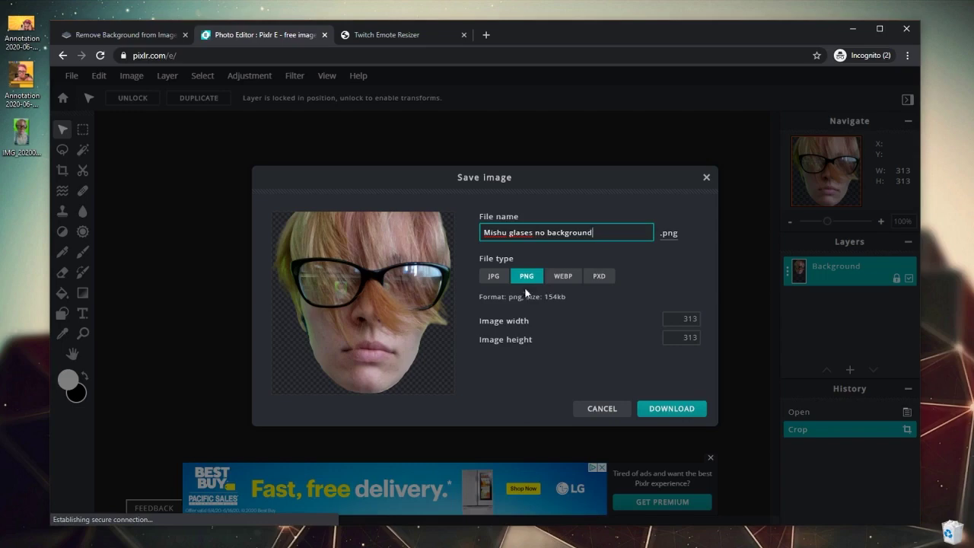
key("Tab")
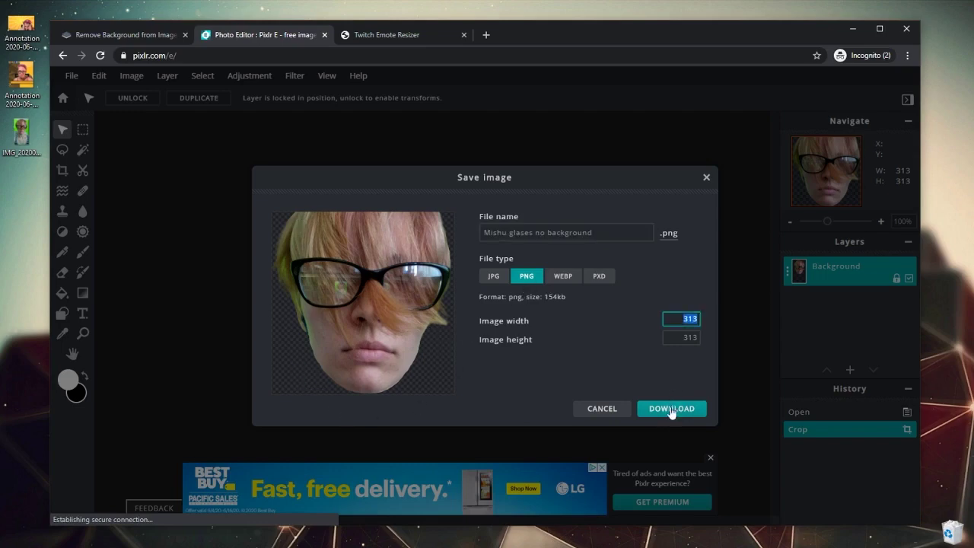
left_click(672, 411)
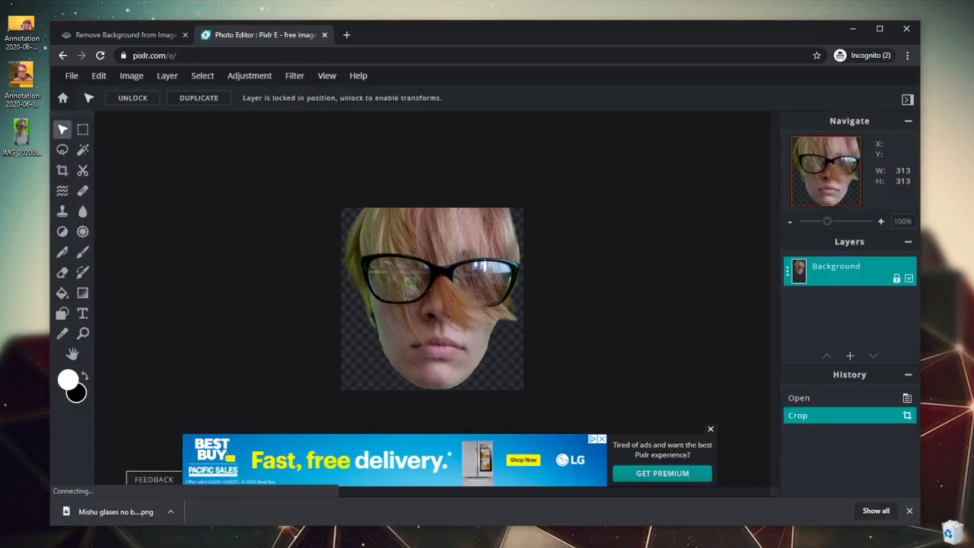
Step: Open the second face photo as its own document and move the square crop over the face
left_click_drag(21, 77, 555, 278)
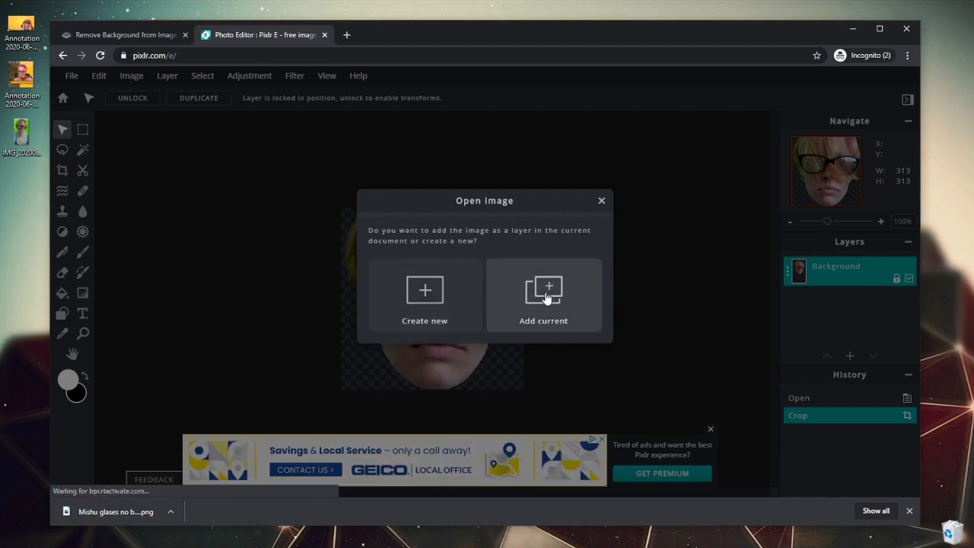
left_click(416, 303)
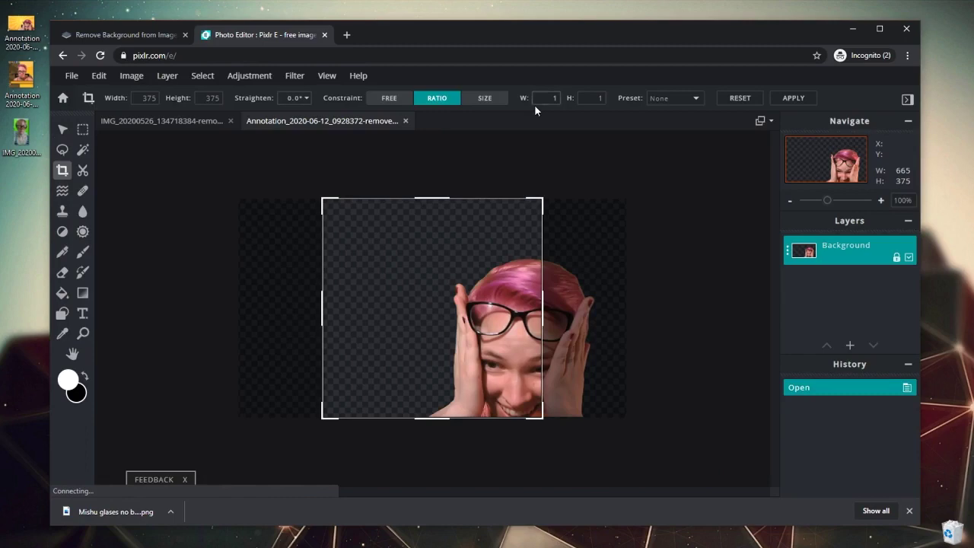
left_click_drag(403, 294, 488, 294)
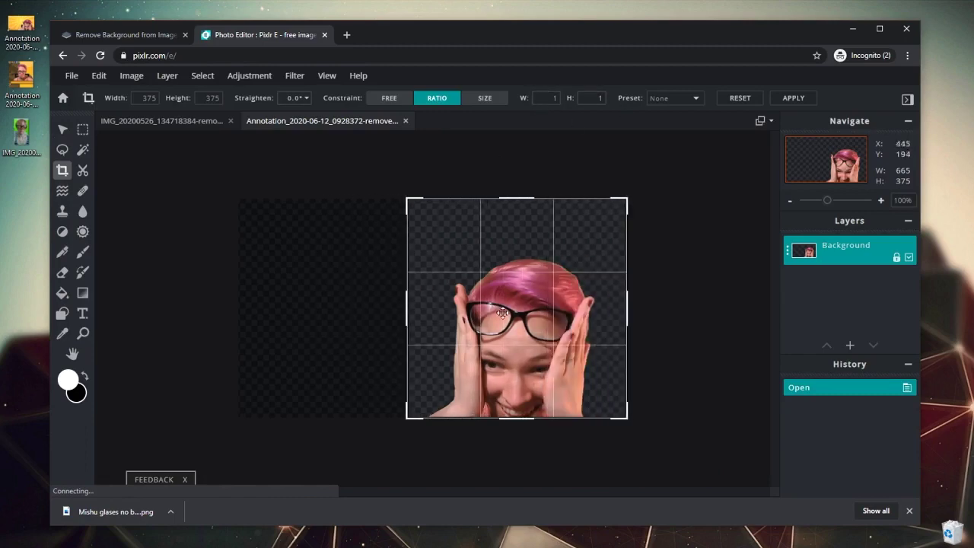
left_click_drag(410, 200, 462, 254)
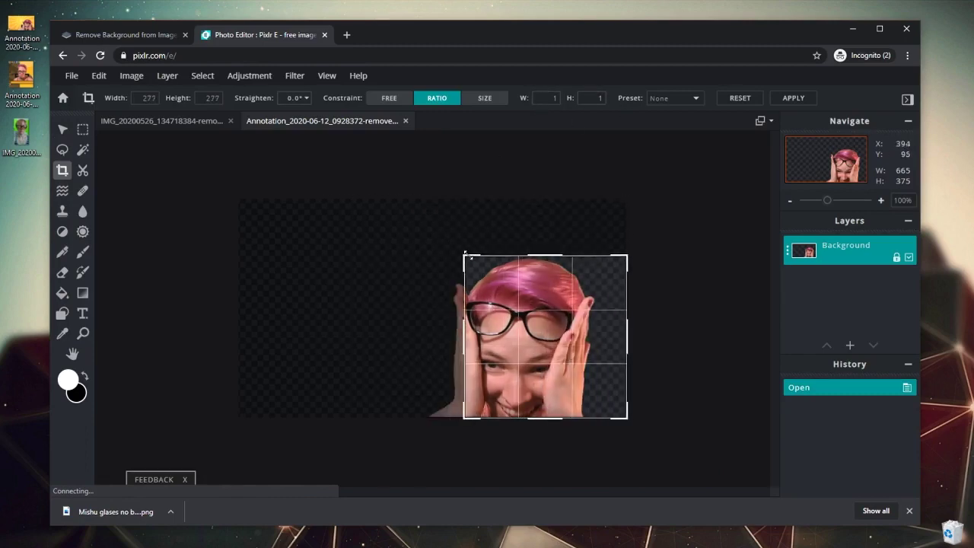
left_click_drag(536, 332, 514, 334)
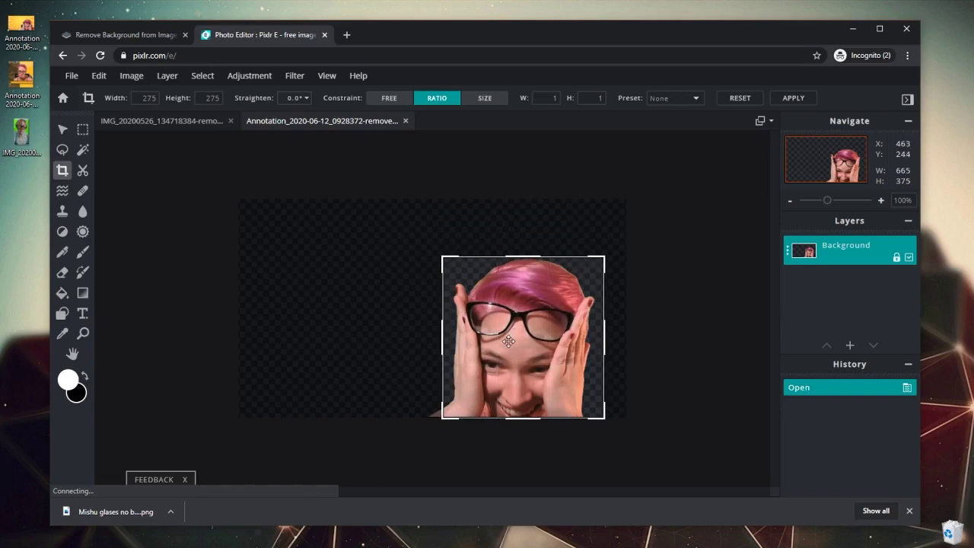
Step: Tighten the square crop to 247×247 around the face and hands, then apply it
left_click_drag(607, 421, 603, 418)
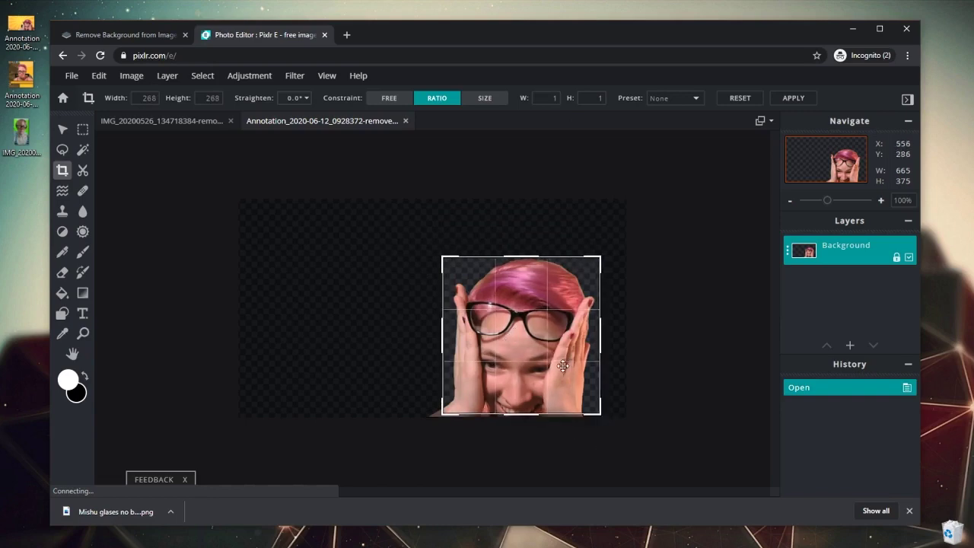
left_click_drag(569, 375, 564, 378)
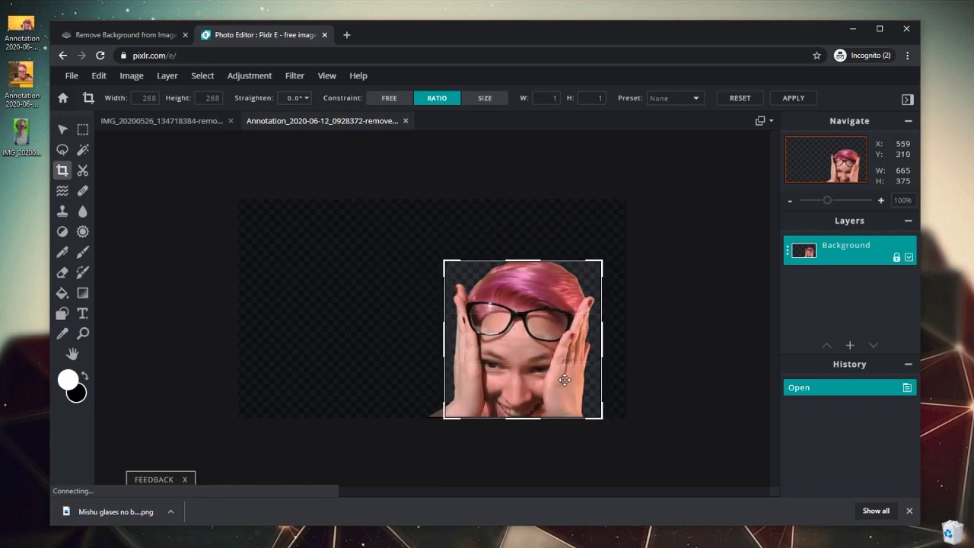
left_click_drag(448, 264, 456, 272)
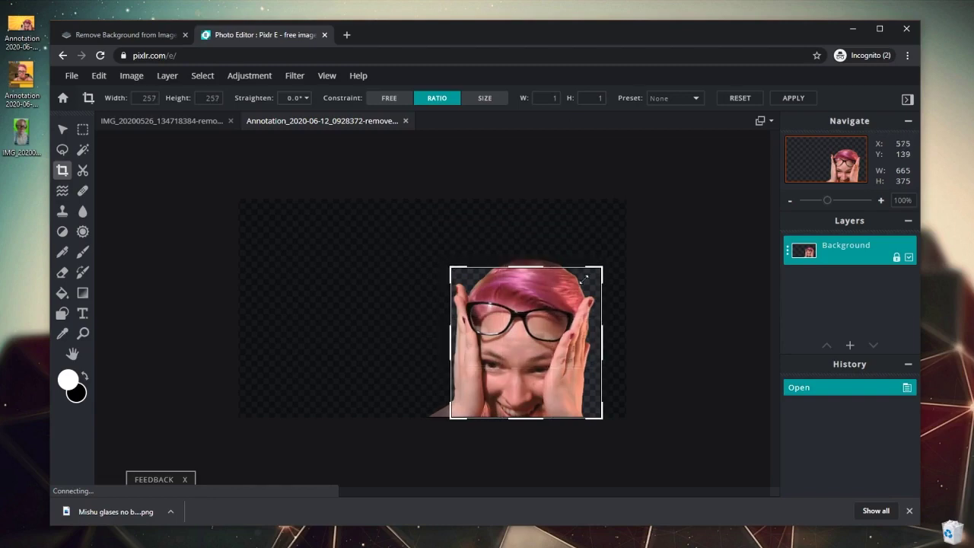
left_click_drag(602, 266, 596, 272)
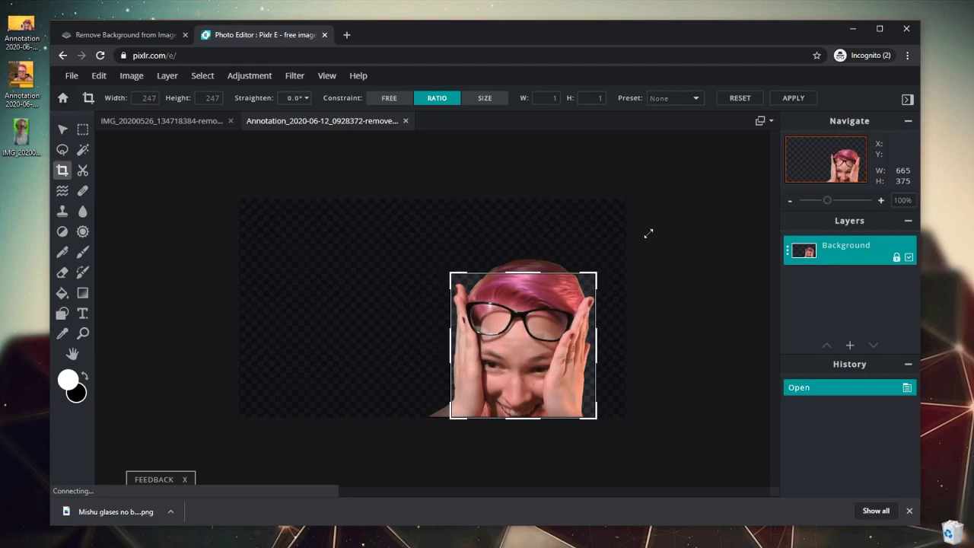
left_click(795, 99)
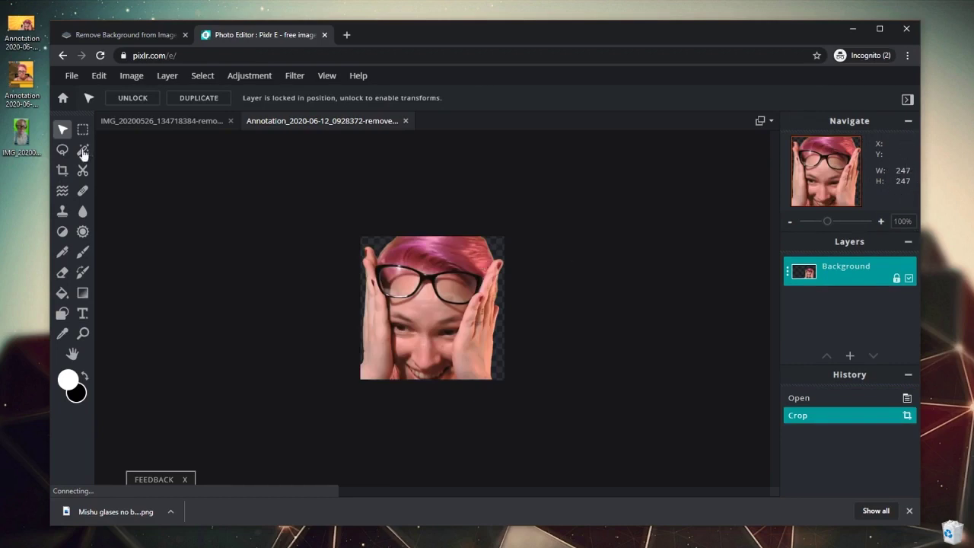
Step: Save the 247×247 cropped face as a PNG named 'mishu shock'
left_click(71, 75)
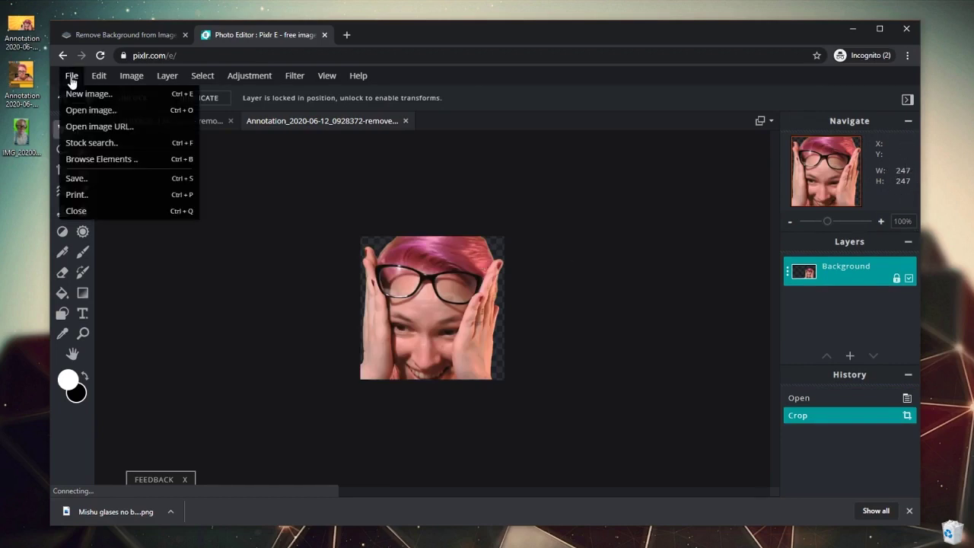
left_click(76, 178)
left_click_drag(484, 232, 670, 236)
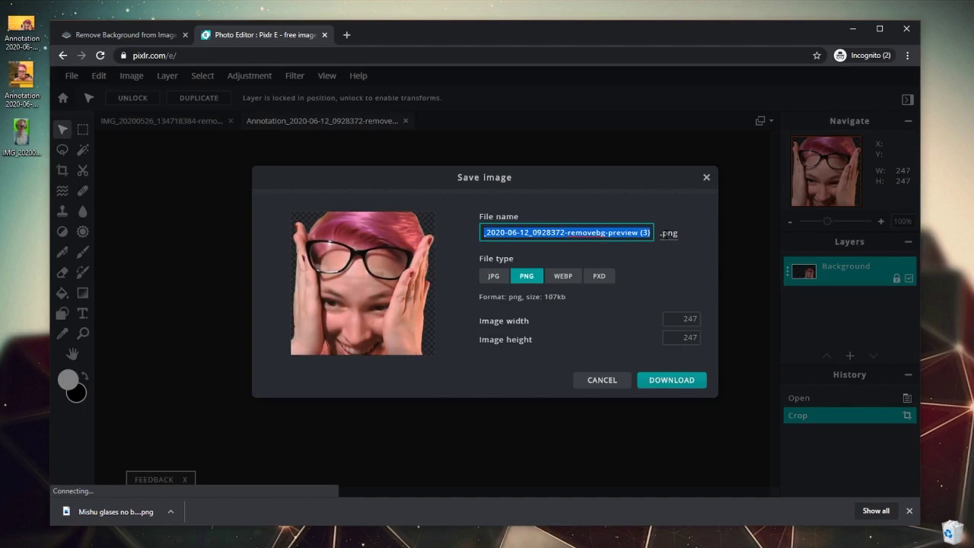
type("mishi sh")
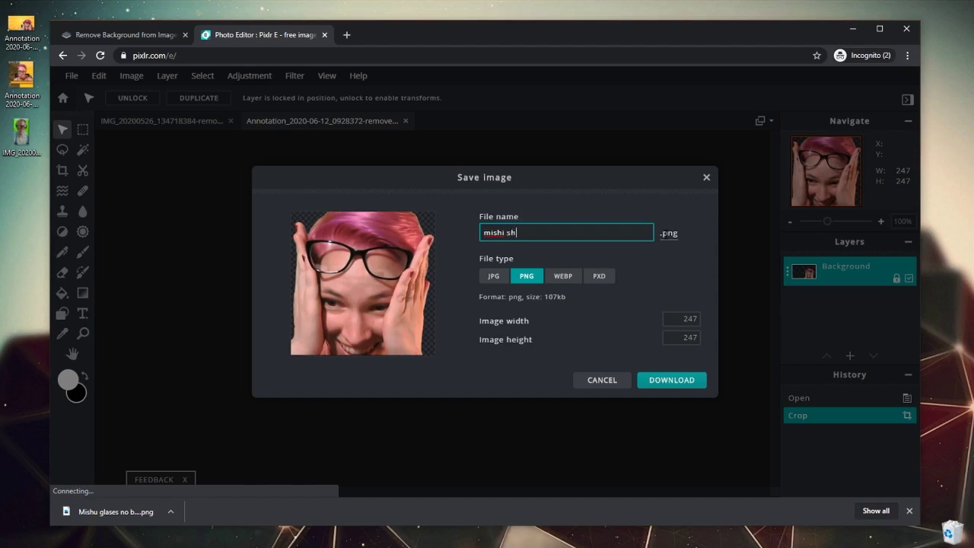
key("BackSpace")
key("BackSpace")
key("BackSpace")
key("BackSpace")
type("u shock")
left_click(669, 386)
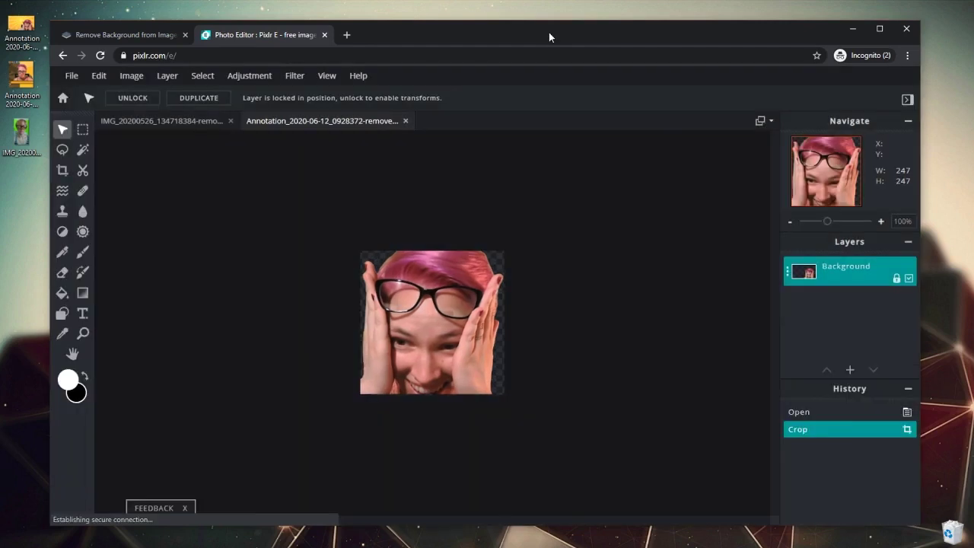
Step: Load the tma02.github.io/twitch-emote-resizer page in a new browser tab
key("ctrl+t")
type("https://tma02.github.io/twitch-emote-resizer/")
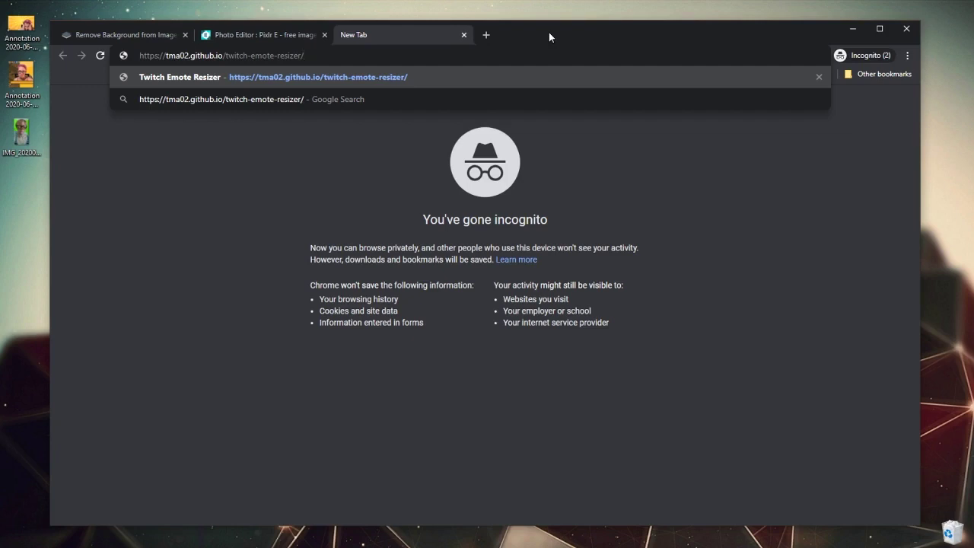
key("Return")
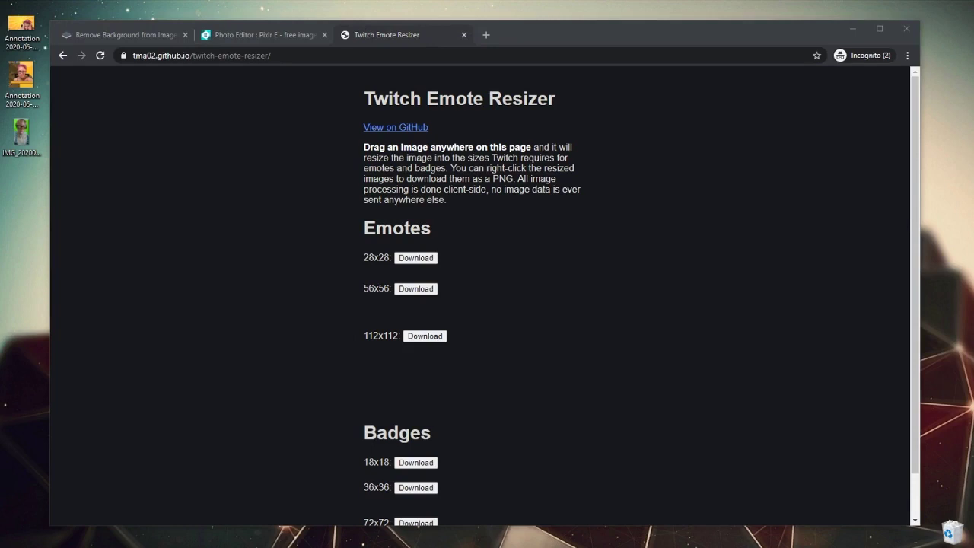
Step: Drop the cropped shocked face onto the resizer and download the 28x28, 56x56 and 112x112 emotes
left_click(22, 30)
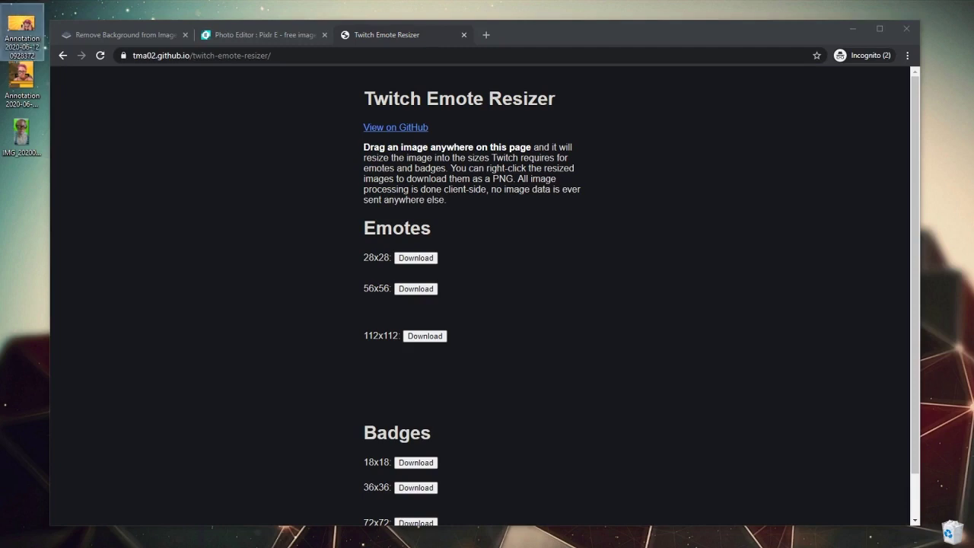
mouse_move(21, 30)
left_mouse_down()
mouse_move(606, 283)
mouse_move(521, 284)
mouse_move(667, 276)
mouse_move(689, 224)
left_mouse_up()
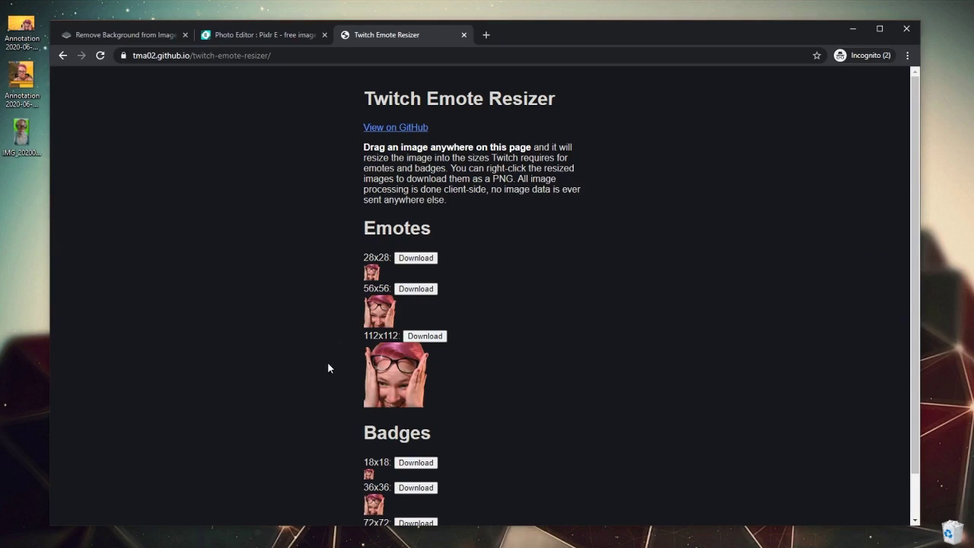
left_click(415, 258)
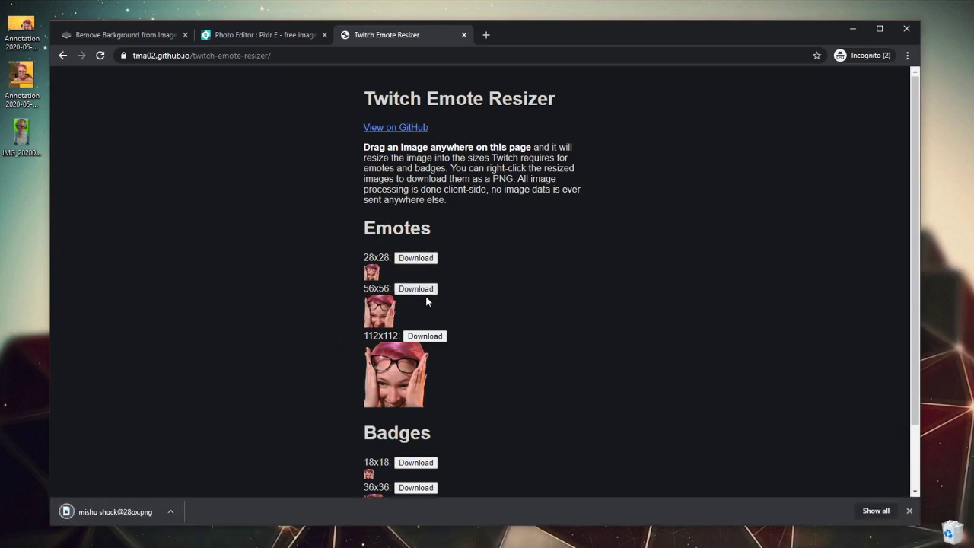
left_click(415, 290)
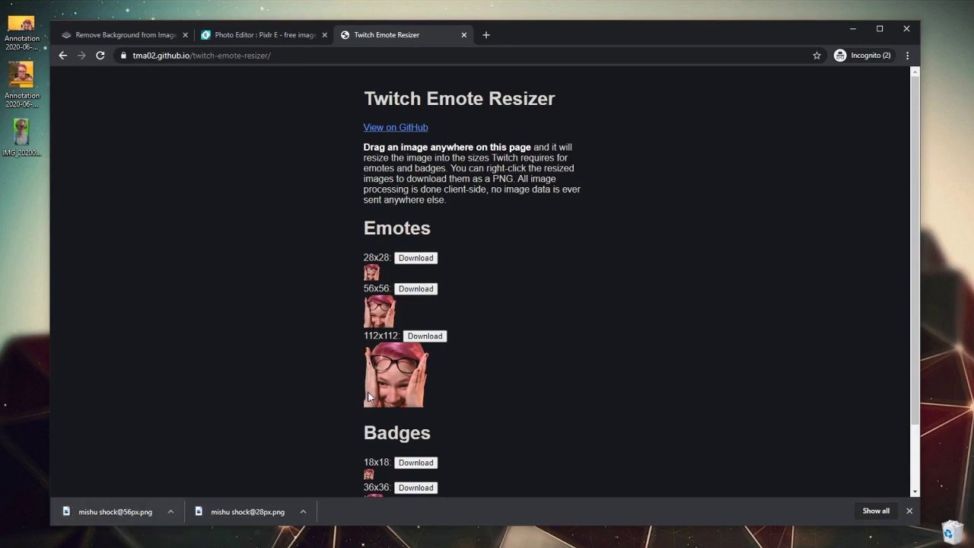
left_click(425, 337)
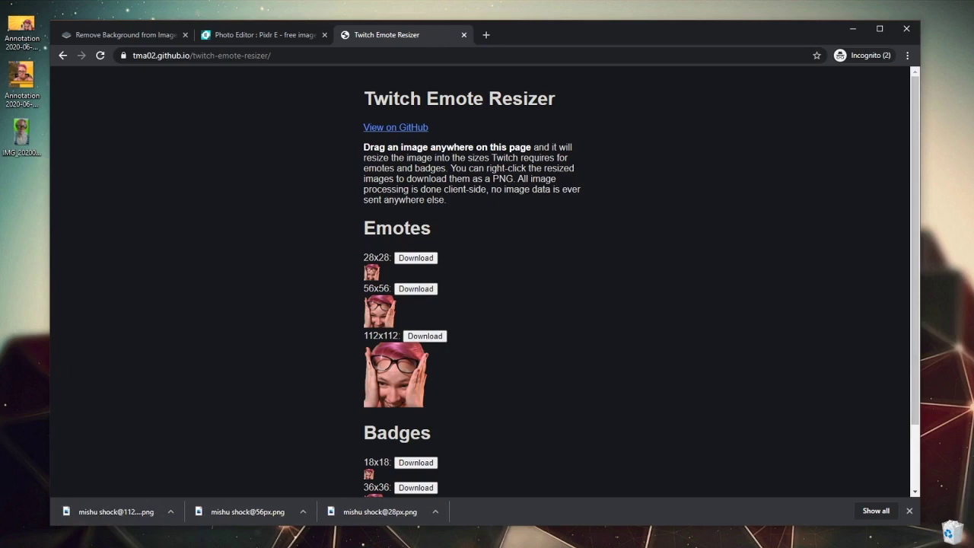
Step: Drop the cropped glasses face image onto the resizer to regenerate all emote and badge sizes
left_click_drag(973, 304, 657, 248)
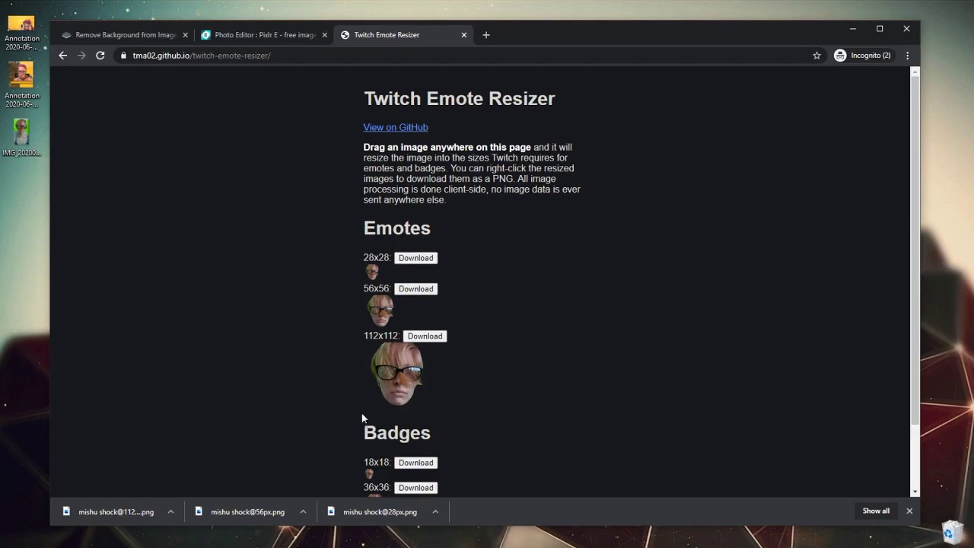
scroll(363, 418, "down", 1)
double_click(356, 370)
scroll(706, 385, "up", 1)
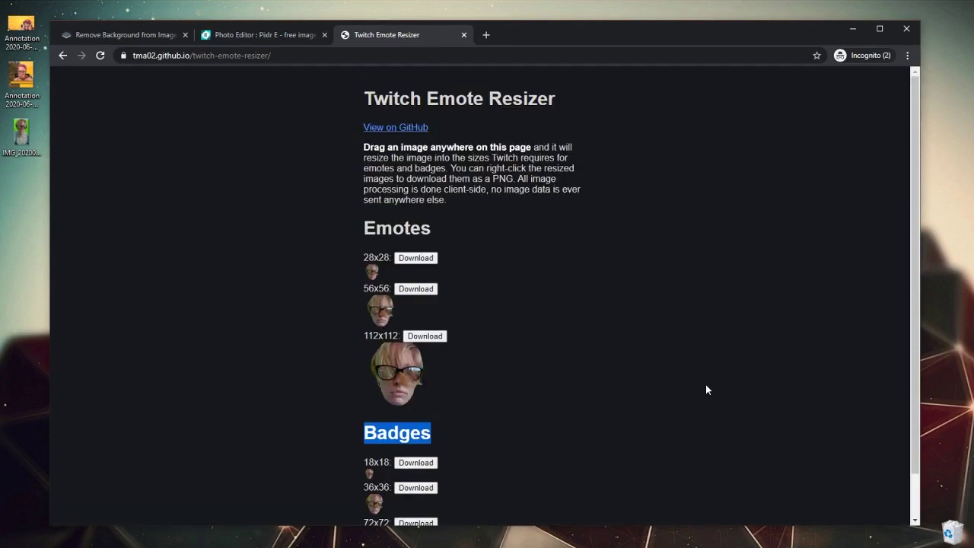